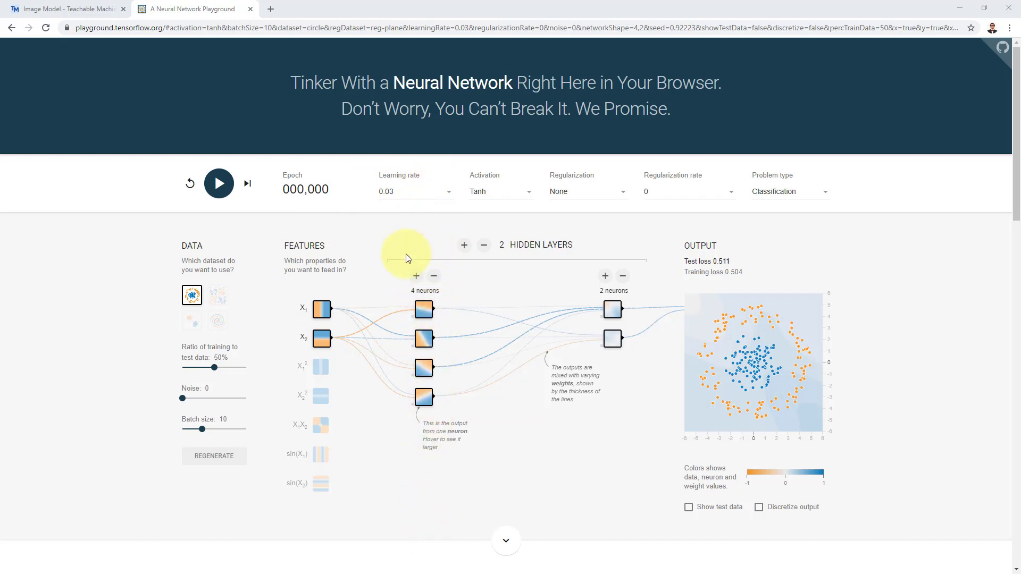
Increase the first hidden layer to seven neurons.
{"action": "left_click", "coordinate": [416, 277]}
{"action": "left_click", "coordinate": [416, 277]}
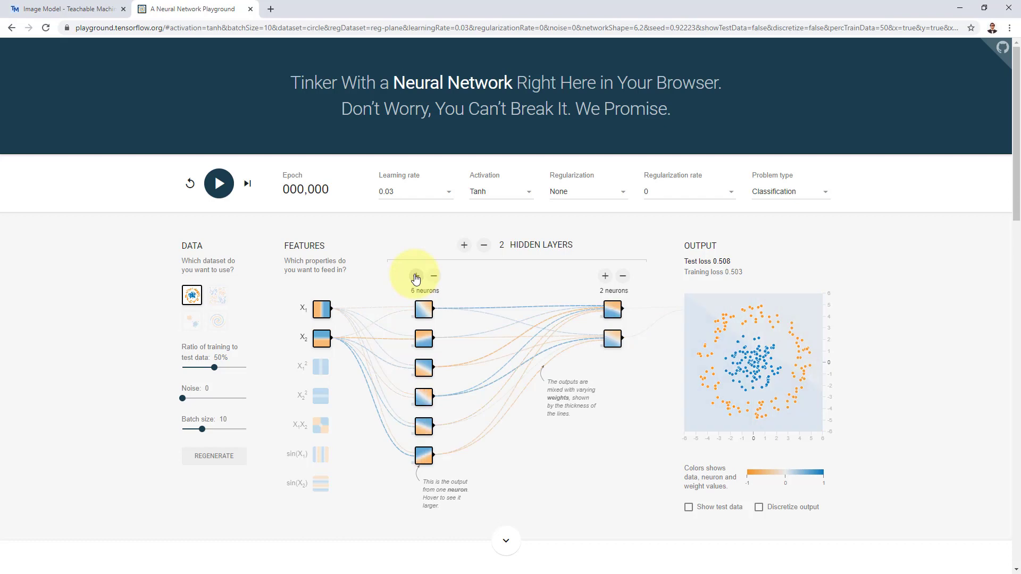
{"action": "left_click", "coordinate": [416, 277]}
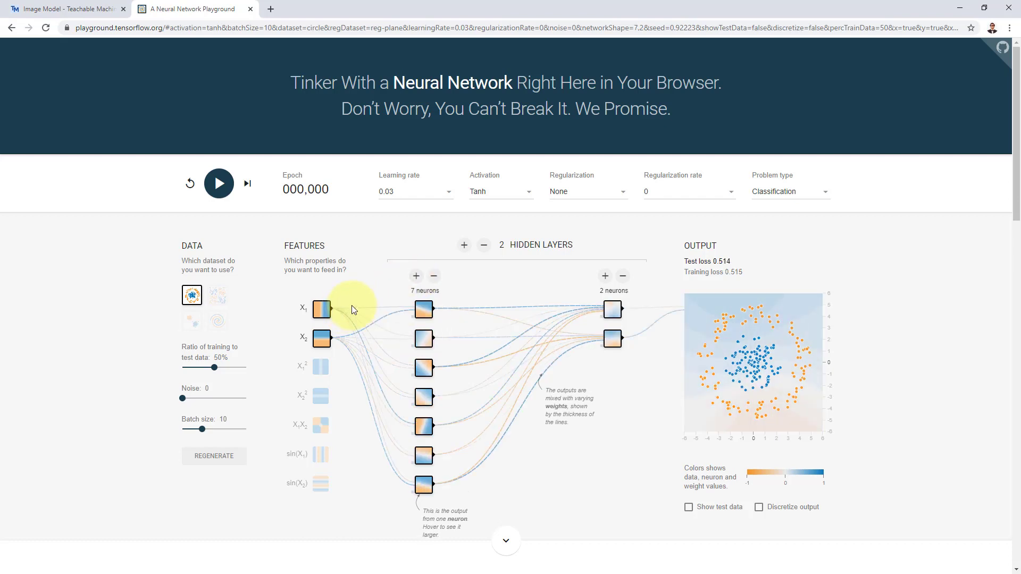
Add a third hidden layer and increase the second hidden layer to seven neurons.
{"action": "mouse_move", "coordinate": [352, 312]}
{"action": "mouse_move", "coordinate": [598, 340]}
{"action": "mouse_move", "coordinate": [376, 372]}
{"action": "mouse_move", "coordinate": [493, 313]}
{"action": "left_click", "coordinate": [465, 247]}
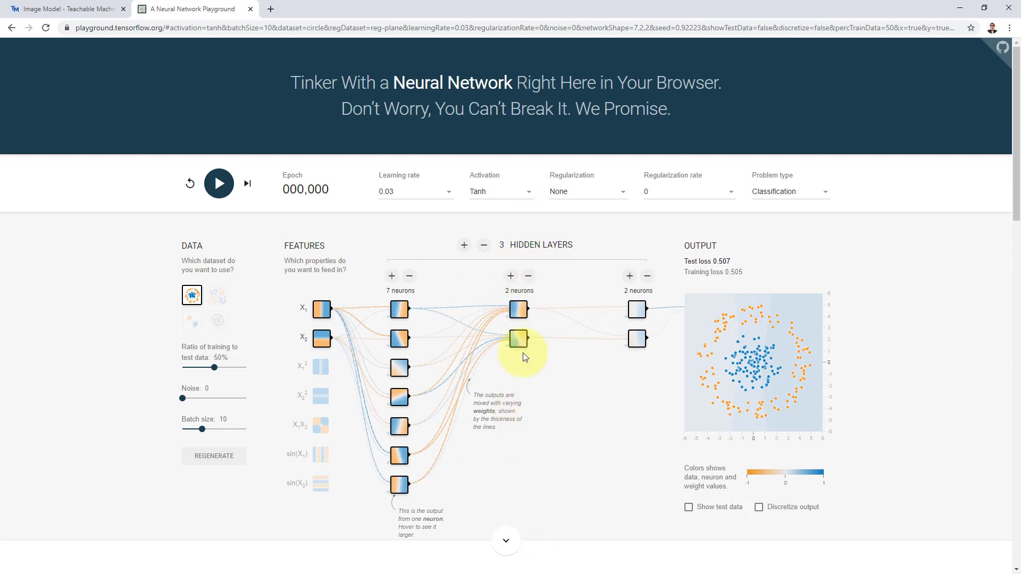
{"action": "left_click", "coordinate": [510, 277]}
{"action": "left_click", "coordinate": [510, 277]}
{"action": "left_click", "coordinate": [510, 277]}
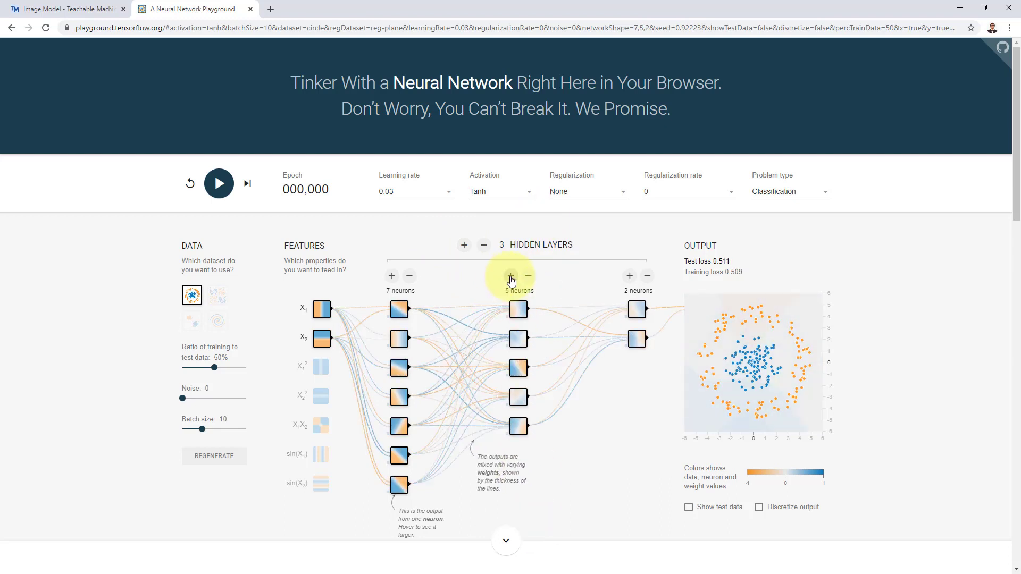
{"action": "left_click", "coordinate": [510, 277]}
{"action": "left_click", "coordinate": [510, 276]}
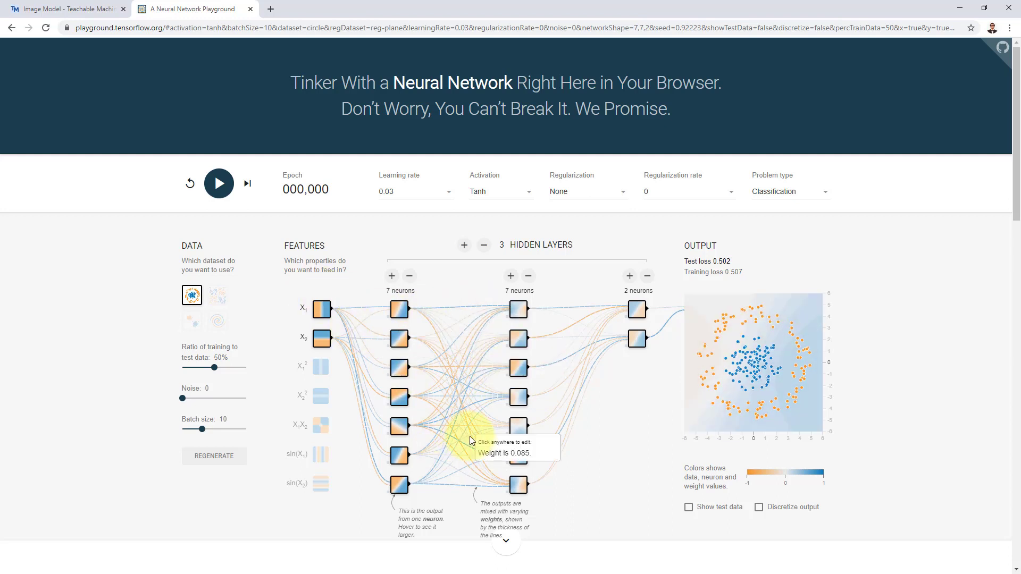
Inspect the weights of several connections between the first and second hidden layers.
{"action": "mouse_move", "coordinate": [461, 393]}
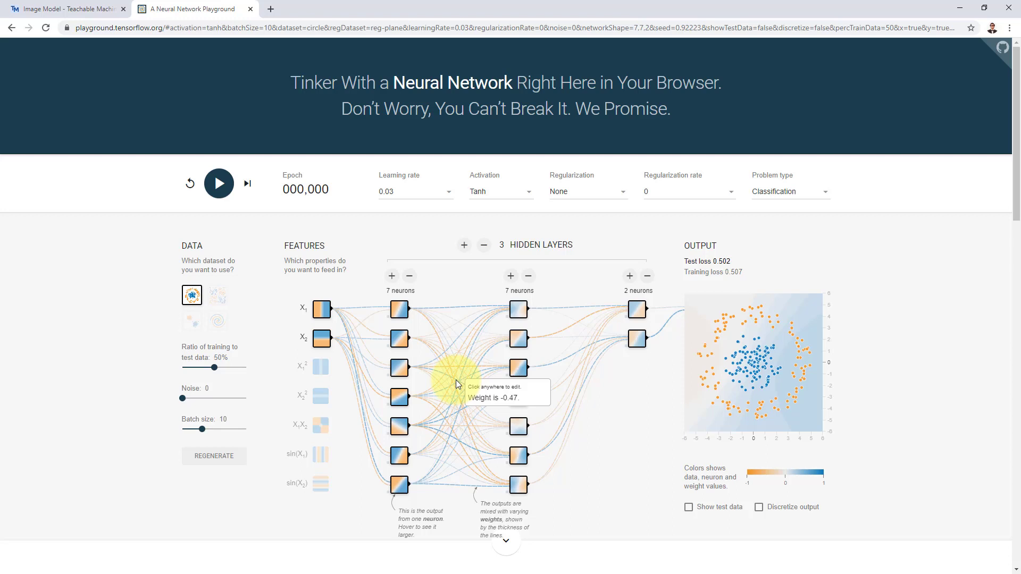
{"action": "mouse_move", "coordinate": [475, 367]}
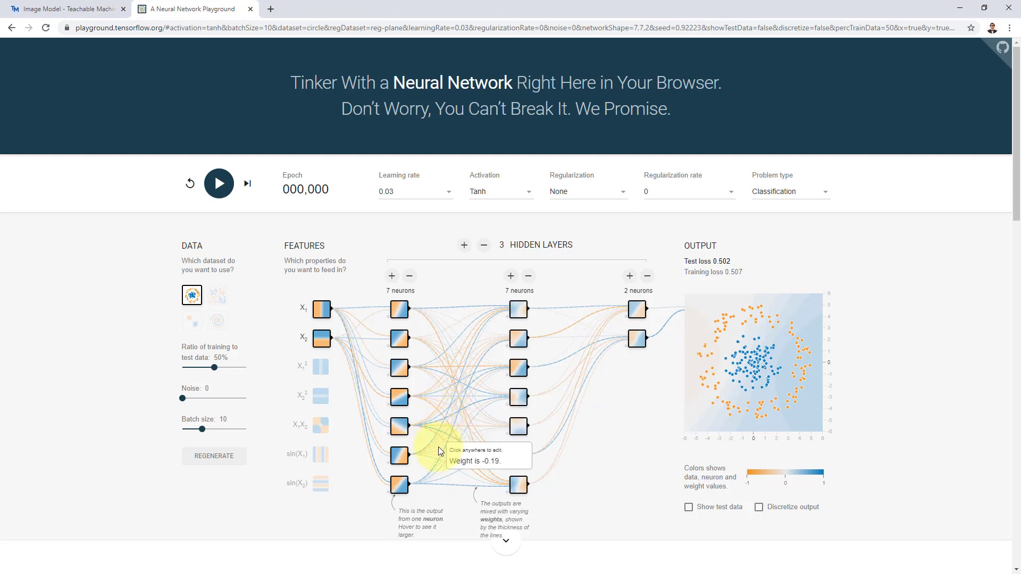
{"action": "mouse_move", "coordinate": [443, 461]}
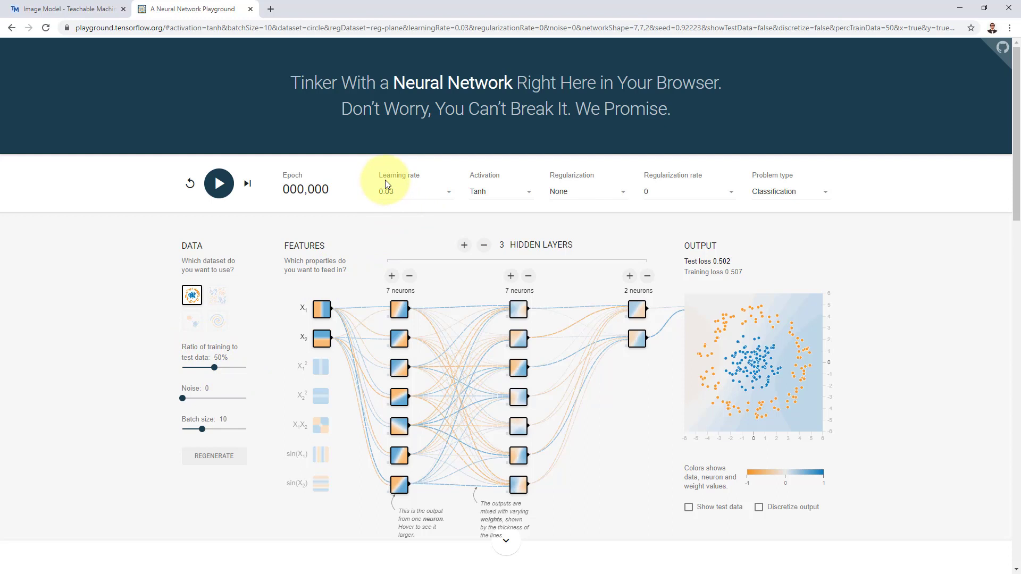
Check the available learning rates, keeping 0.03, and set the activation function to ReLU.
{"action": "left_click", "coordinate": [410, 191]}
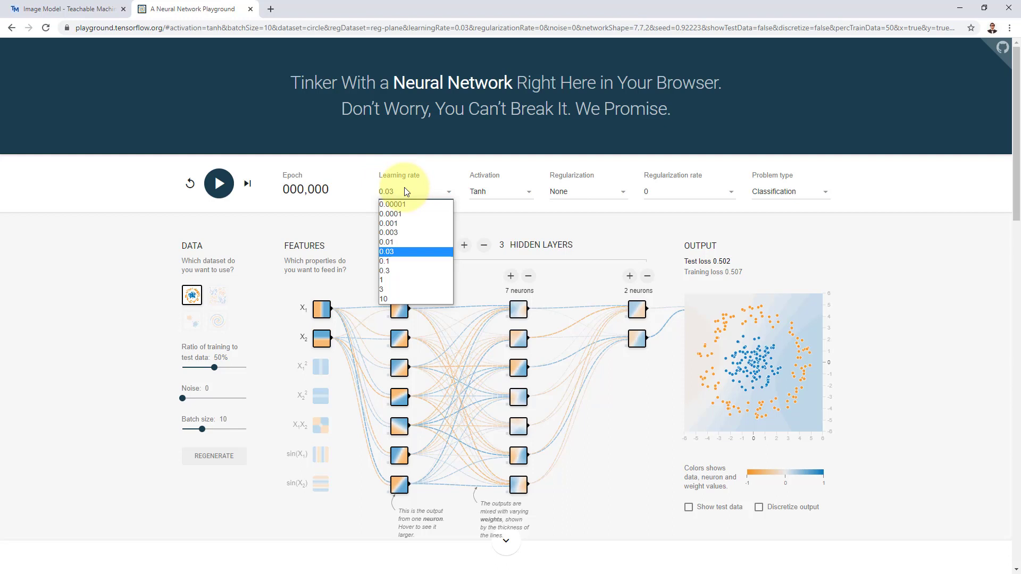
{"action": "left_click", "coordinate": [408, 194]}
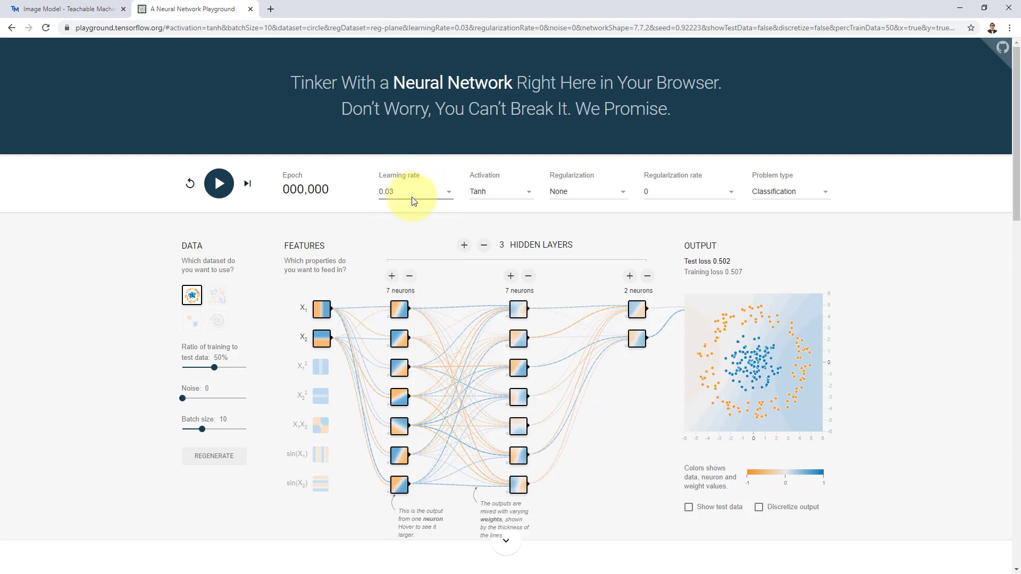
{"action": "left_click", "coordinate": [503, 193]}
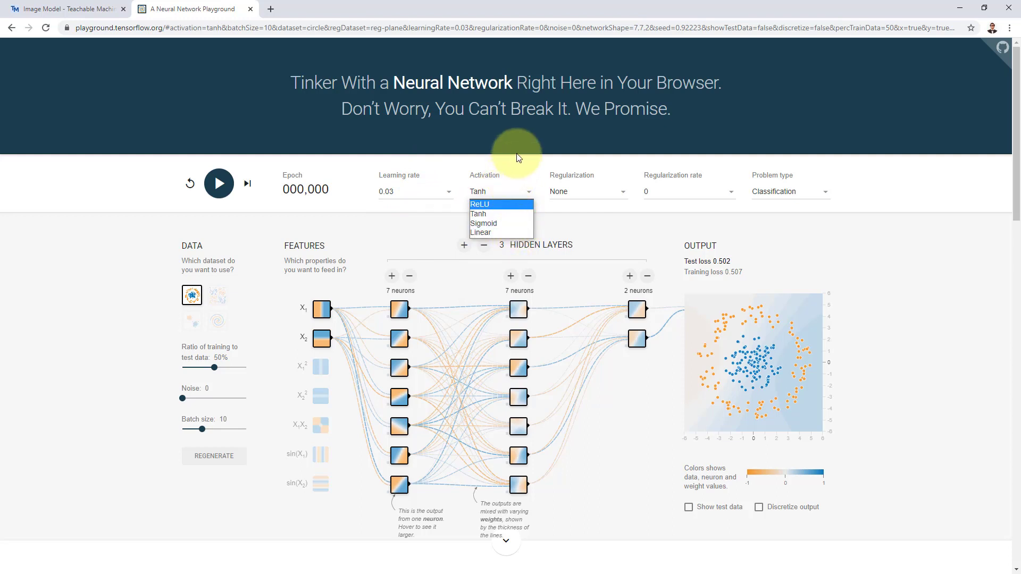
{"action": "left_click", "coordinate": [495, 206]}
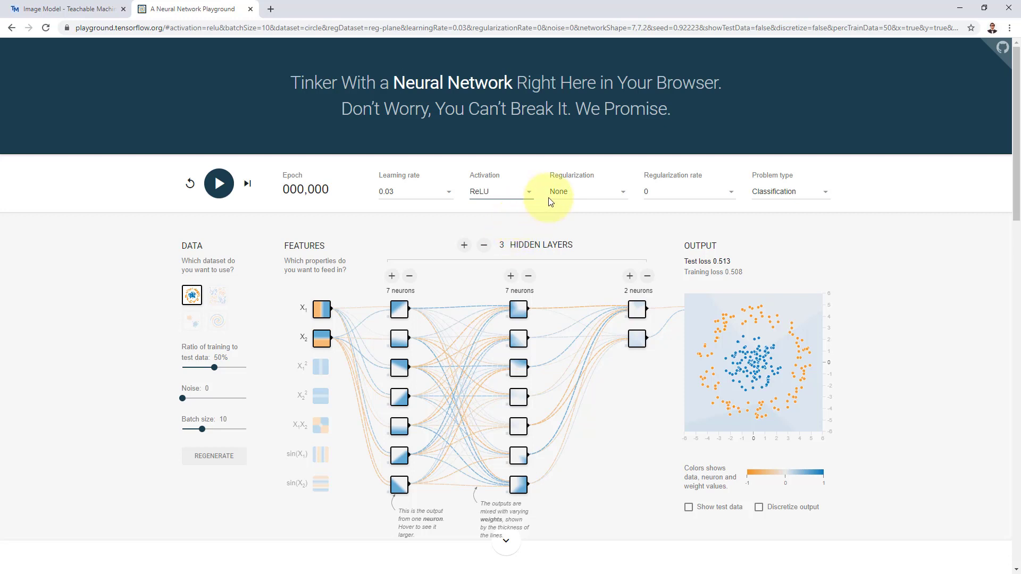
Review the choices for problem type, regularization and regularization rate, keeping Classification, None and 0.
{"action": "left_click", "coordinate": [792, 196]}
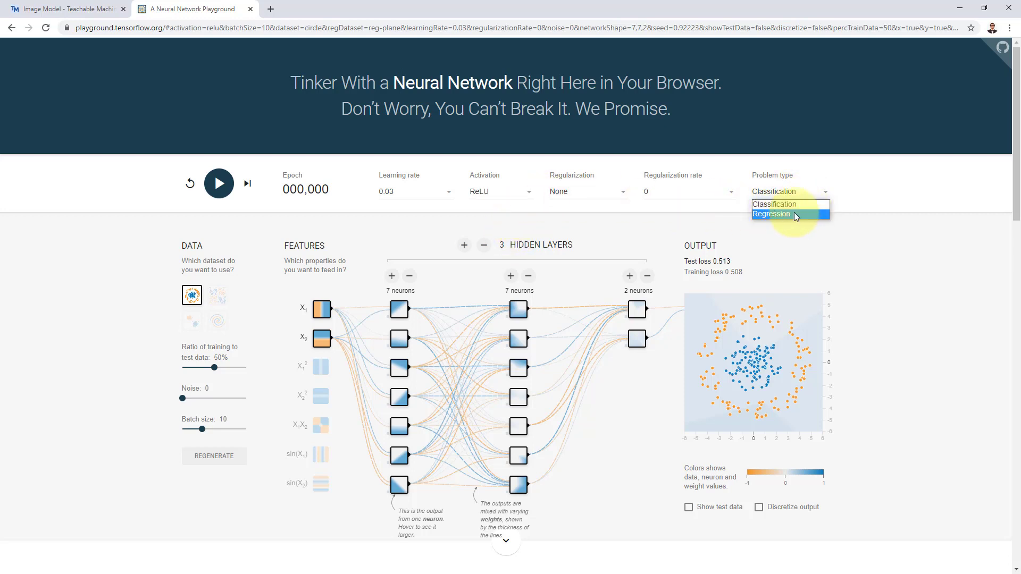
{"action": "left_click", "coordinate": [803, 206]}
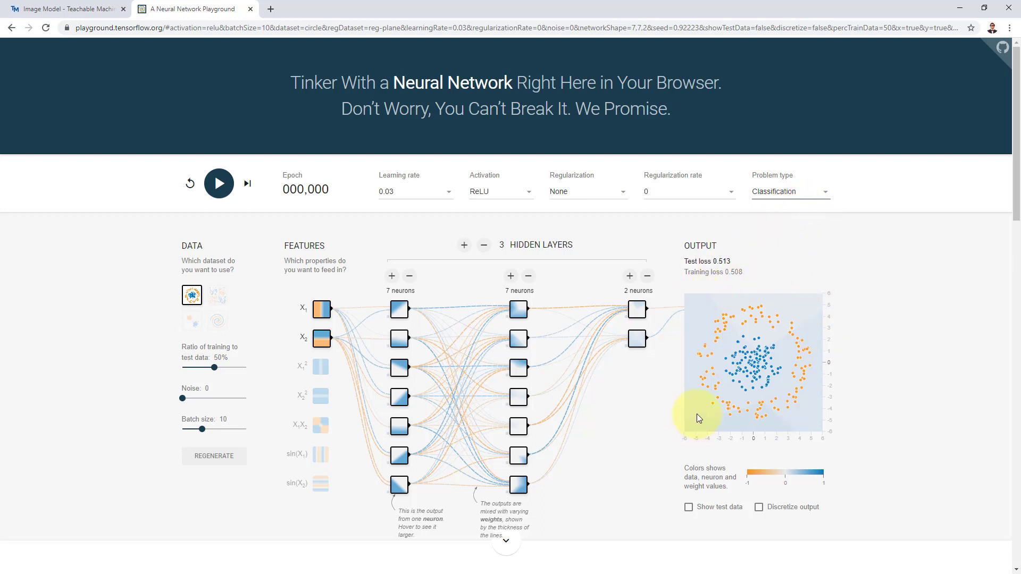
{"action": "left_click", "coordinate": [620, 193]}
{"action": "left_click", "coordinate": [669, 193]}
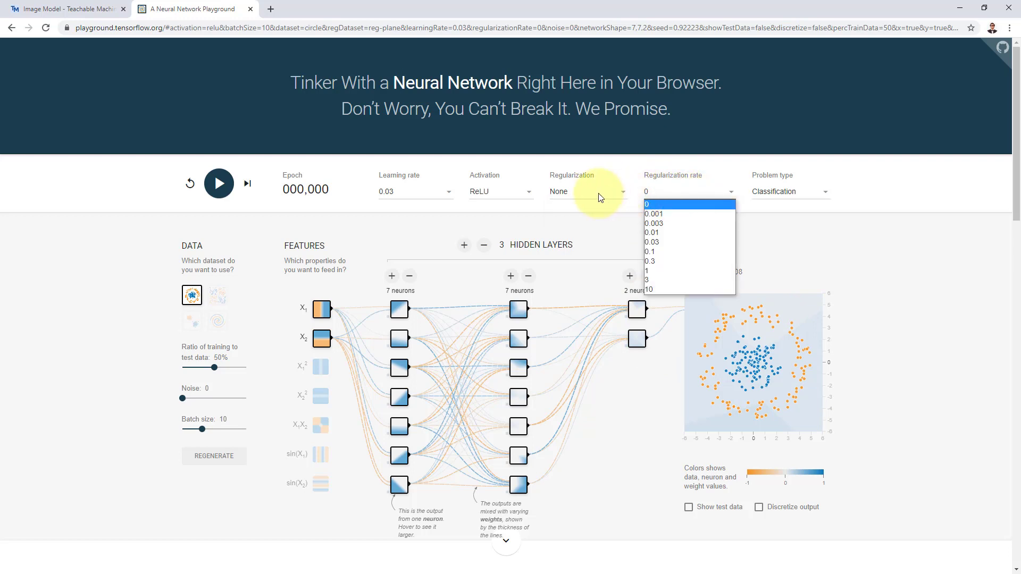
{"action": "left_click", "coordinate": [600, 198]}
{"action": "left_click", "coordinate": [668, 193]}
{"action": "left_click", "coordinate": [958, 274]}
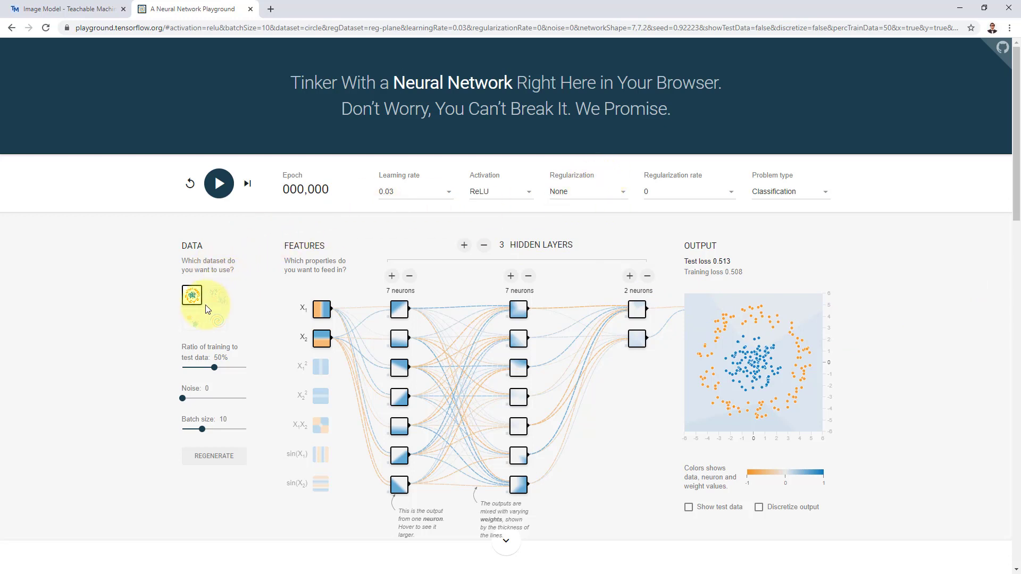
Preview the available datasets and select the Gaussian dataset with two separate clusters.
{"action": "left_click", "coordinate": [194, 328]}
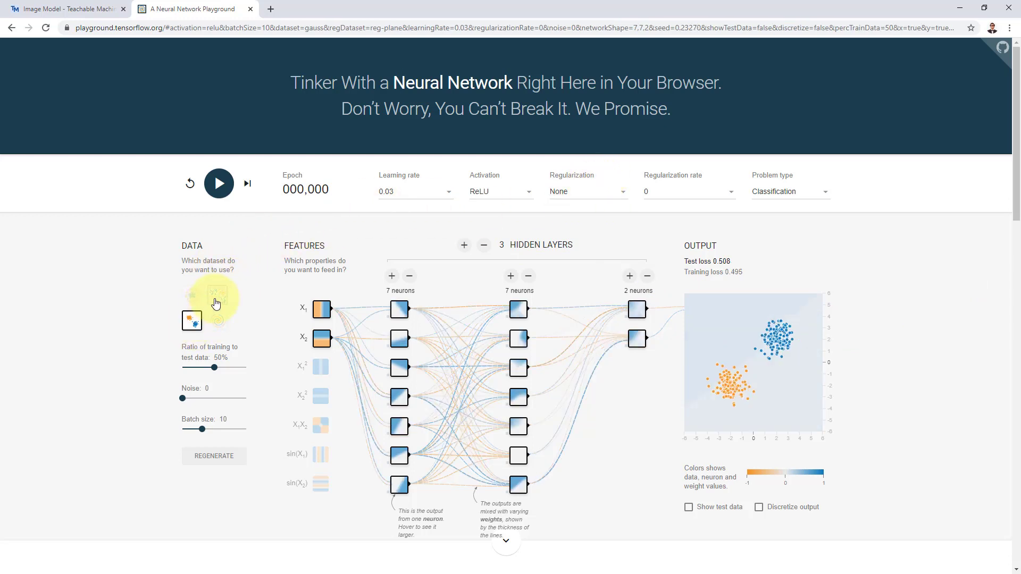
{"action": "left_click", "coordinate": [218, 294]}
{"action": "left_click", "coordinate": [219, 319]}
{"action": "left_click", "coordinate": [198, 294]}
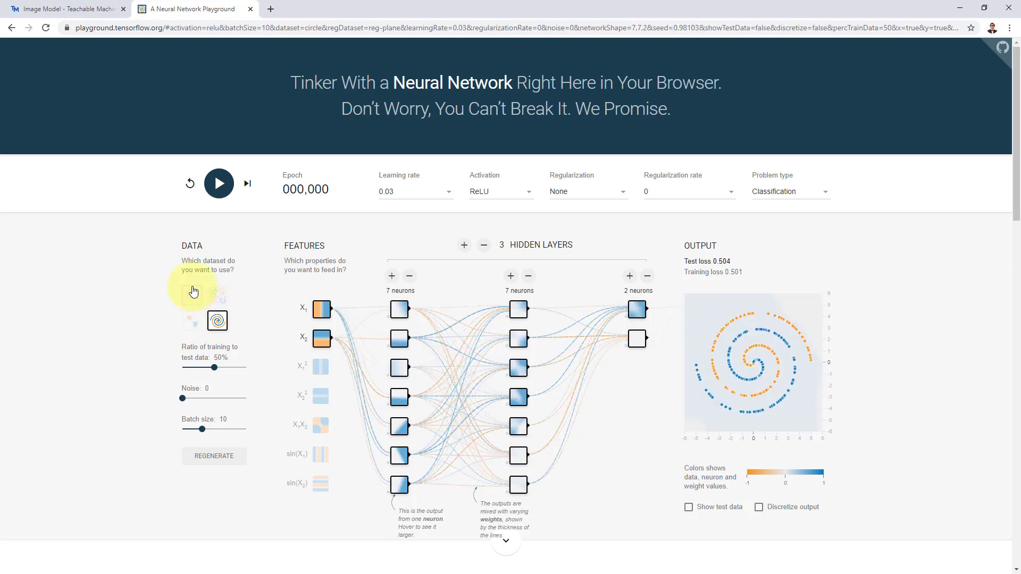
{"action": "left_click", "coordinate": [192, 321]}
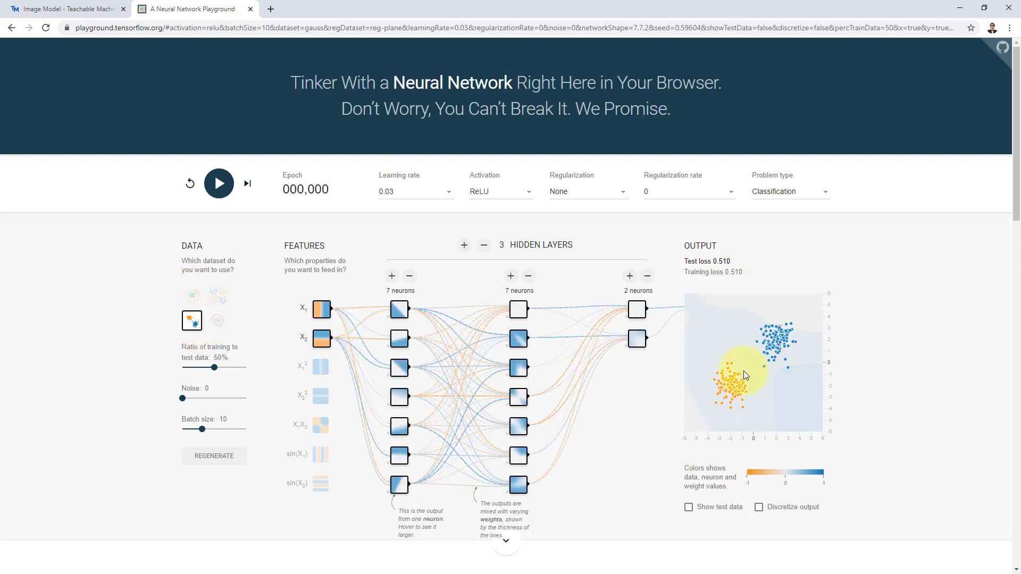
Train the network on the two-cluster dataset and inspect the connection weights while it runs.
{"action": "mouse_move", "coordinate": [467, 385]}
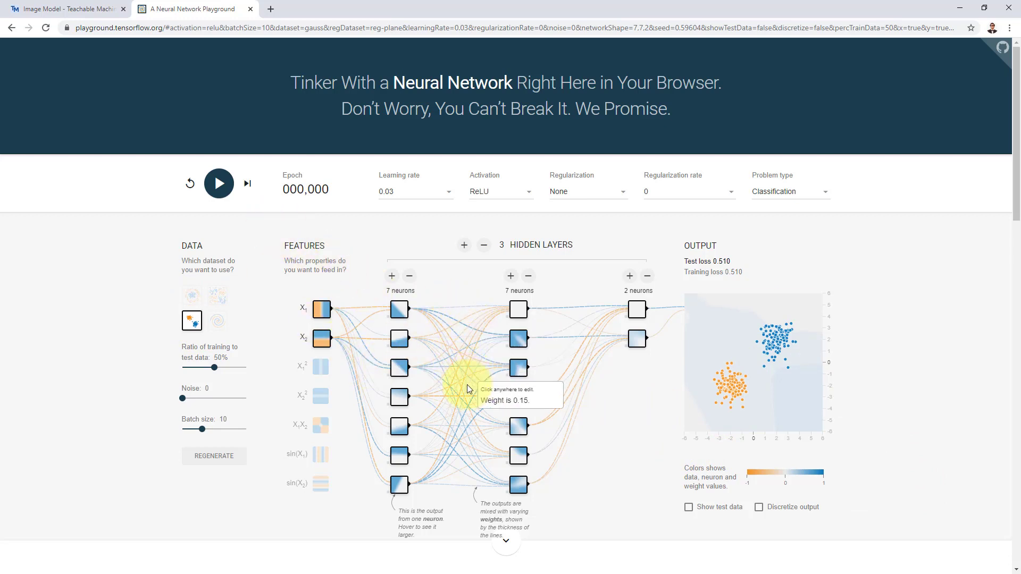
{"action": "mouse_move", "coordinate": [441, 420]}
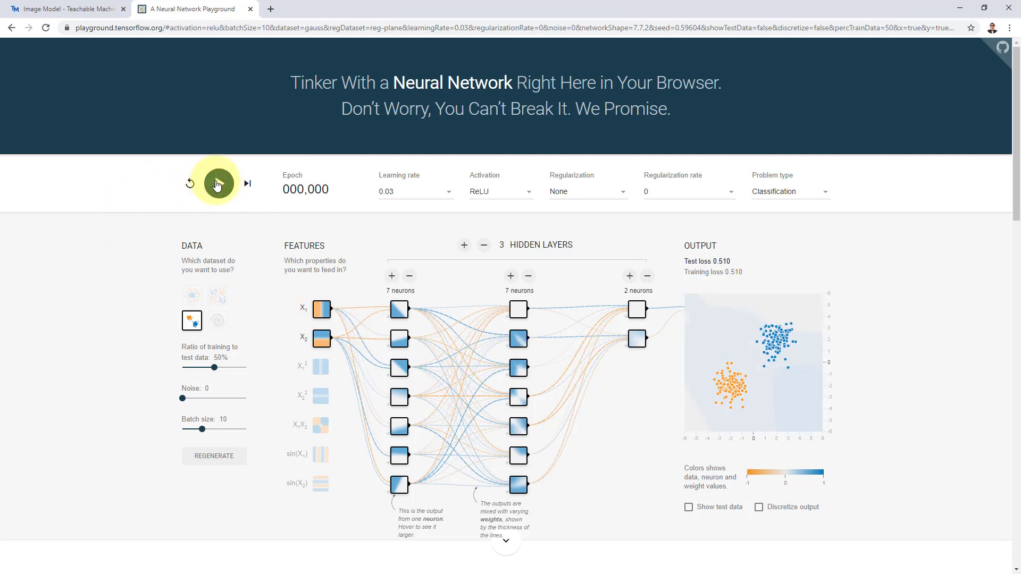
{"action": "mouse_move", "coordinate": [470, 309]}
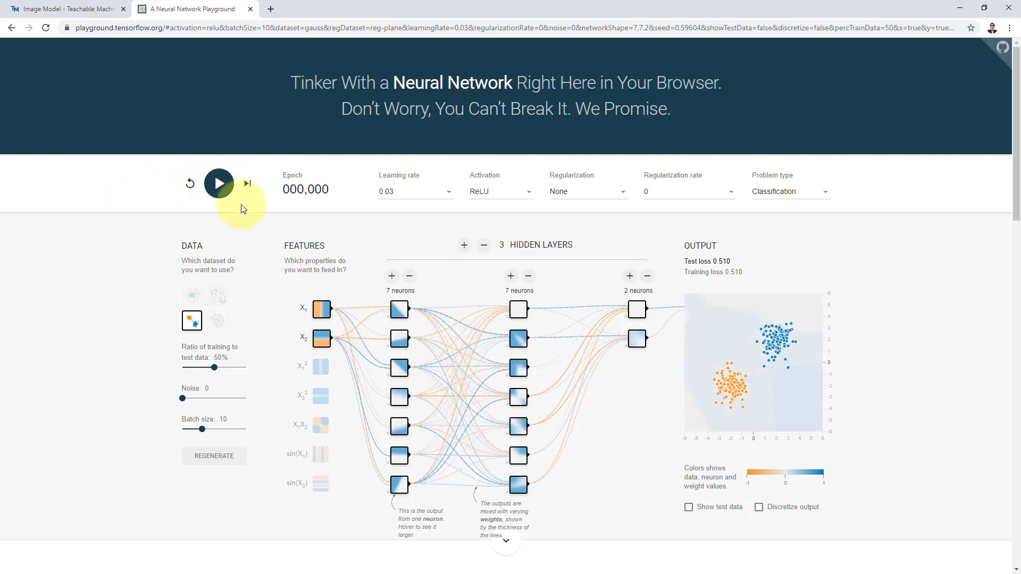
{"action": "left_click", "coordinate": [219, 184]}
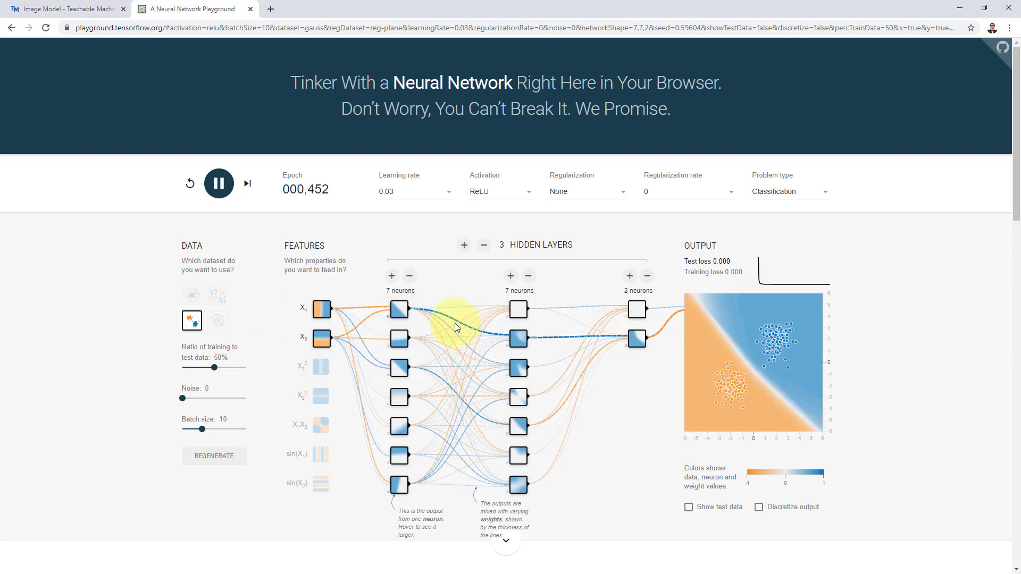
{"action": "mouse_move", "coordinate": [458, 320]}
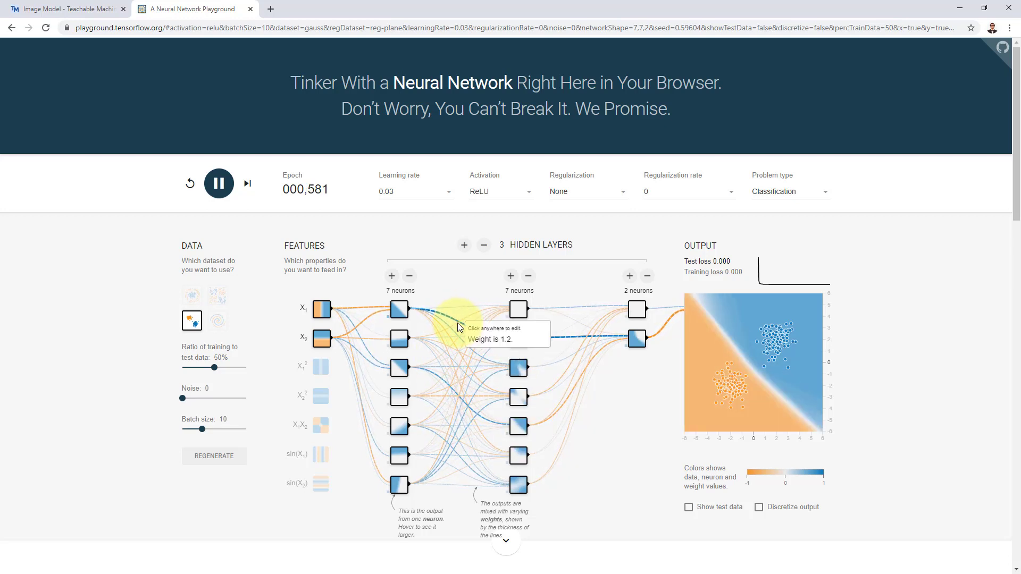
{"action": "mouse_move", "coordinate": [349, 323]}
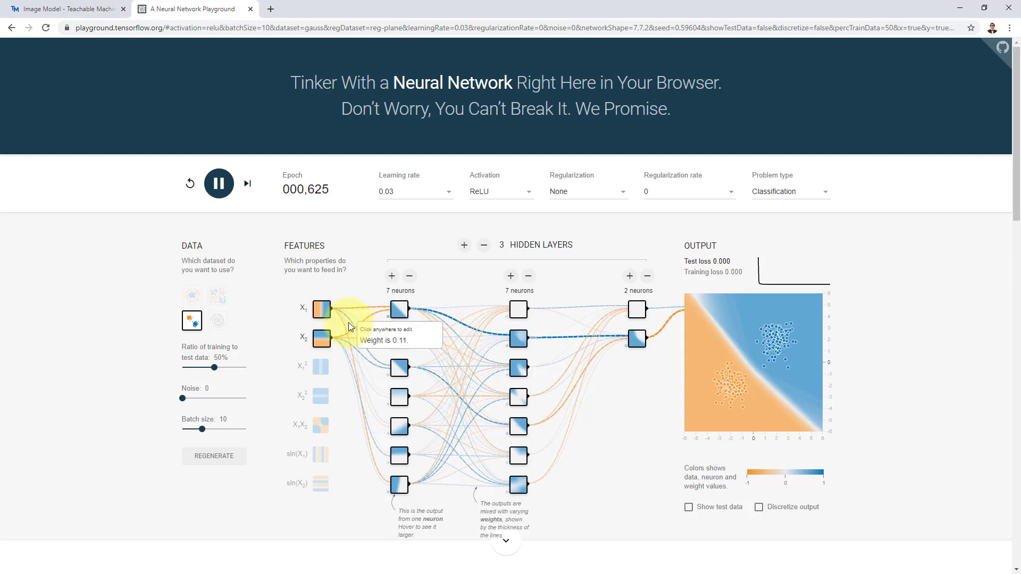
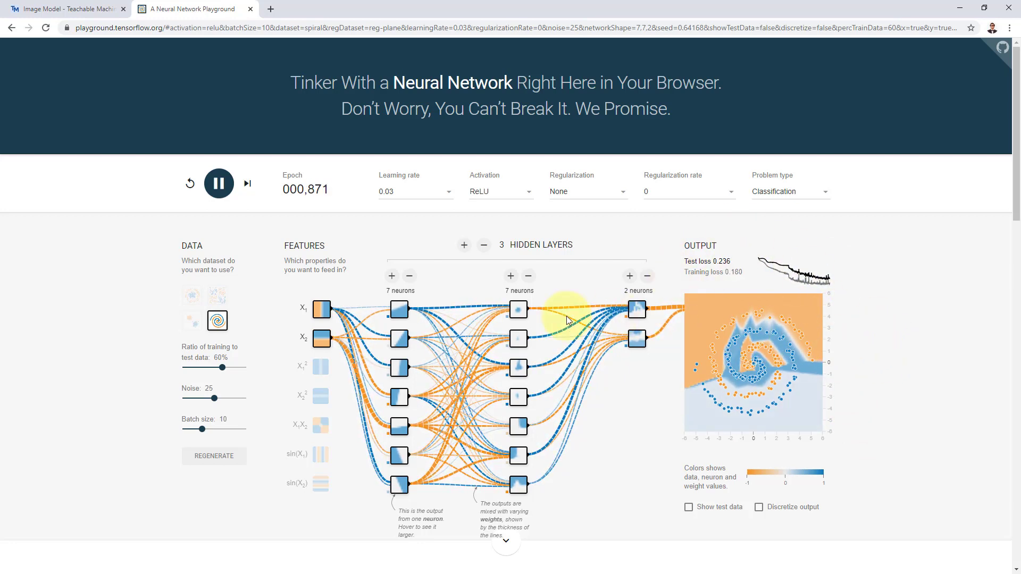
Pause the training on the spiral dataset and increase the first and second hidden layers to eight neurons each.
{"action": "left_click", "coordinate": [218, 191]}
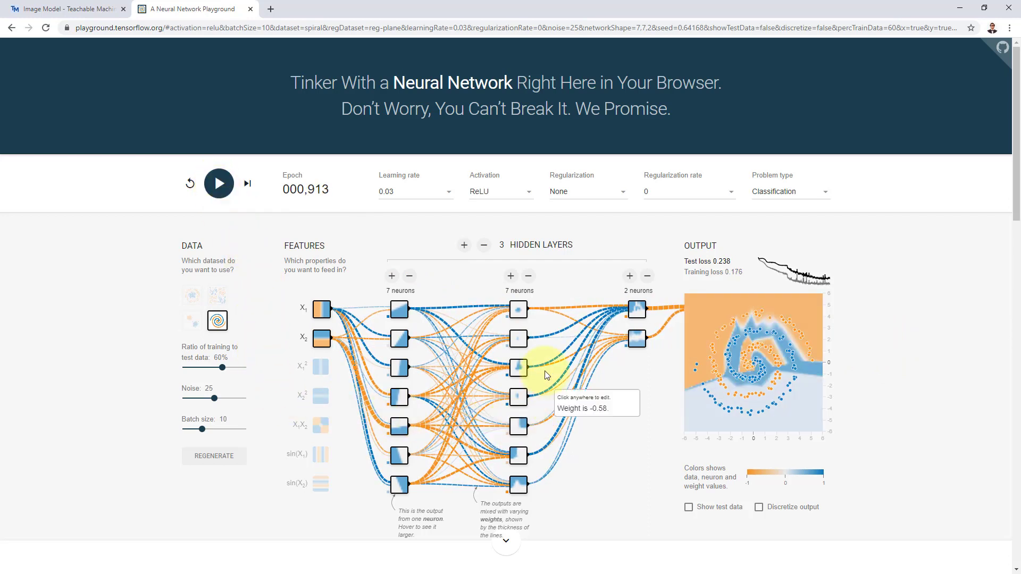
{"action": "left_click", "coordinate": [391, 276]}
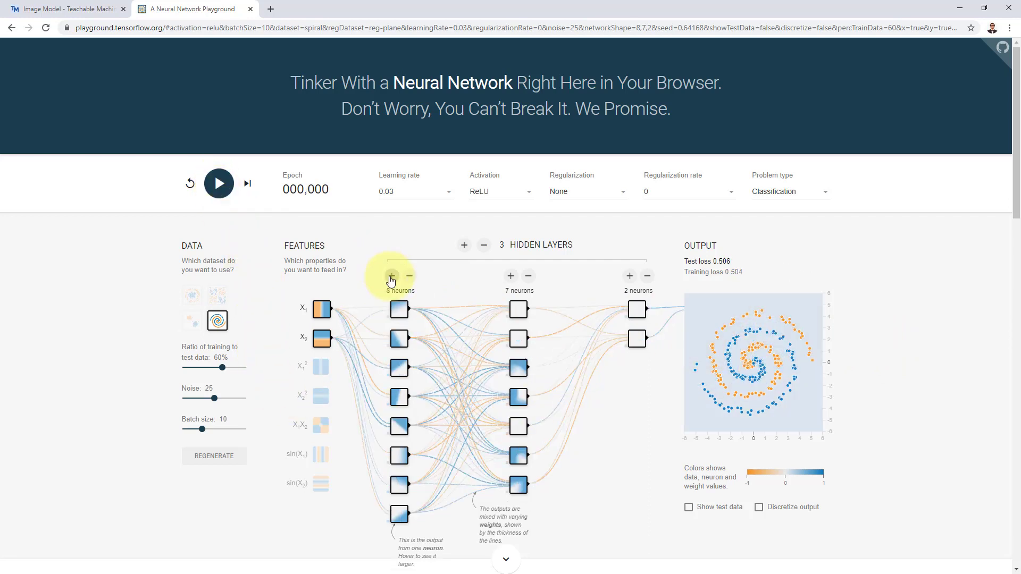
{"action": "left_click", "coordinate": [511, 277]}
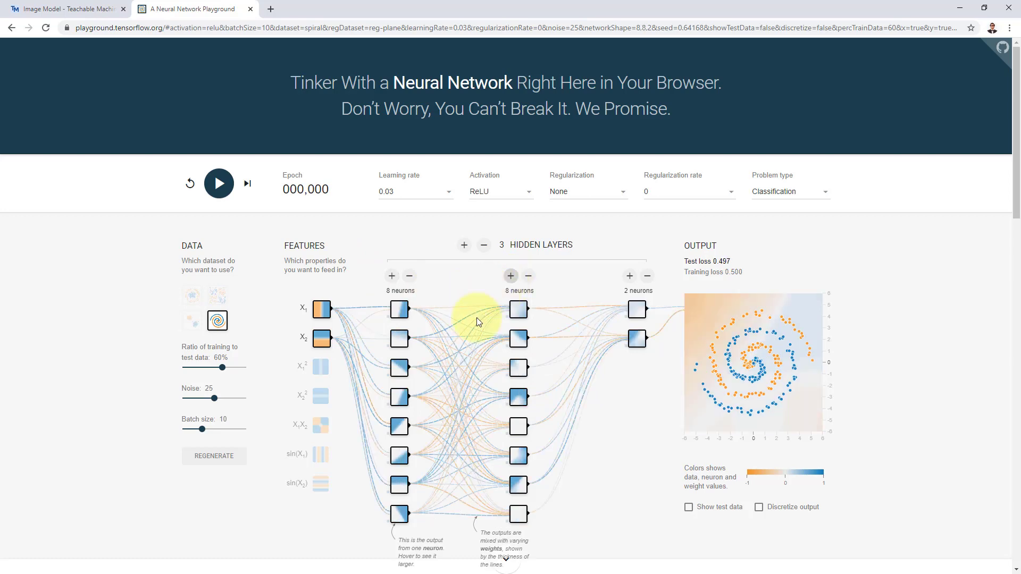
Add a fourth hidden layer and increase the third hidden layer to eight neurons.
{"action": "left_click", "coordinate": [466, 247]}
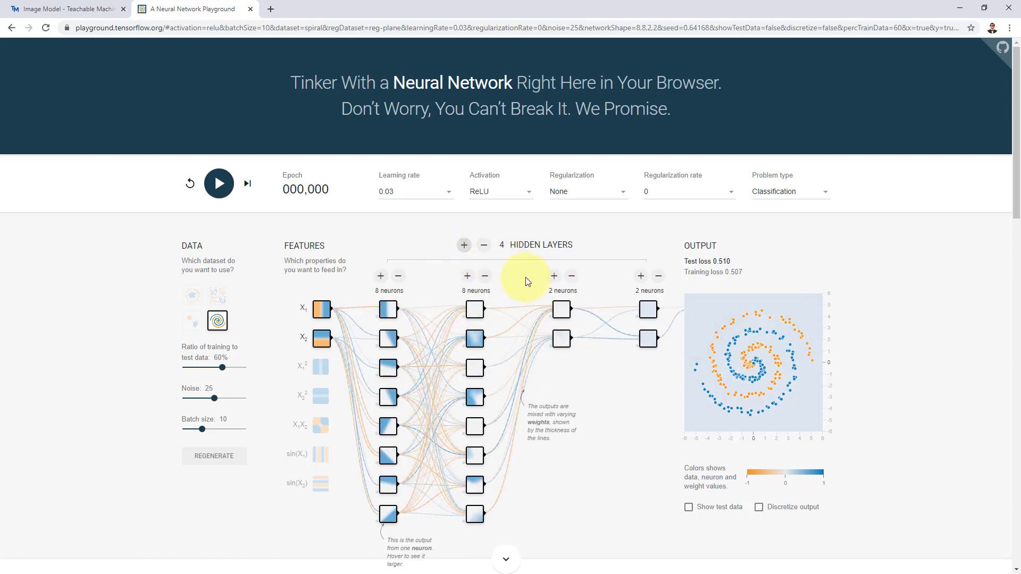
{"action": "left_click", "coordinate": [554, 276]}
{"action": "left_click", "coordinate": [554, 277]}
{"action": "left_click", "coordinate": [554, 276]}
{"action": "left_click", "coordinate": [554, 276]}
{"action": "left_click", "coordinate": [554, 276]}
{"action": "left_click", "coordinate": [554, 276]}
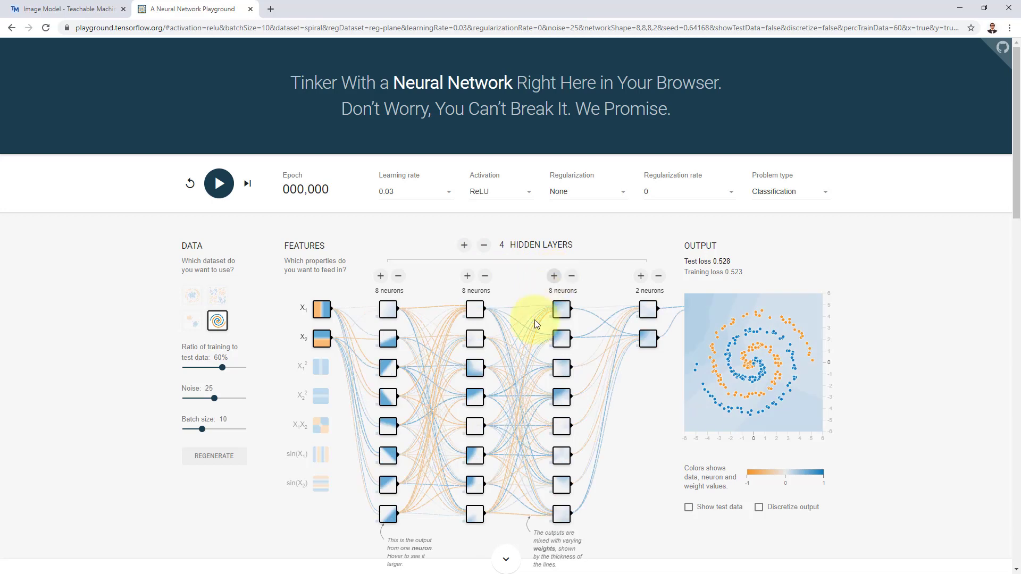
Add a fifth hidden layer and increase the fourth hidden layer to eight neurons.
{"action": "left_click", "coordinate": [464, 245]}
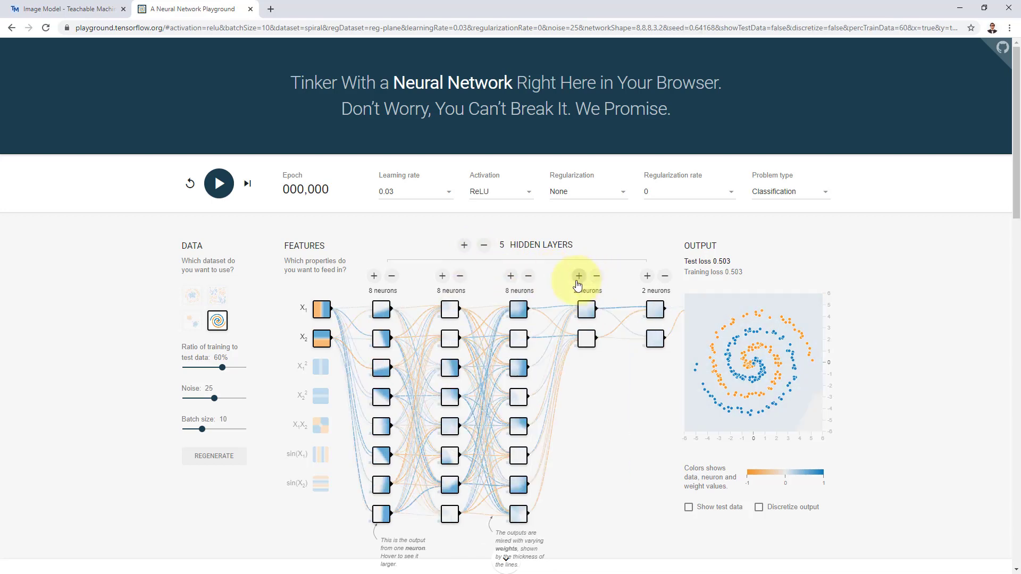
{"action": "left_click", "coordinate": [578, 281]}
{"action": "left_click", "coordinate": [578, 280]}
{"action": "left_click", "coordinate": [577, 281]}
{"action": "left_click", "coordinate": [578, 281]}
{"action": "left_click", "coordinate": [577, 281]}
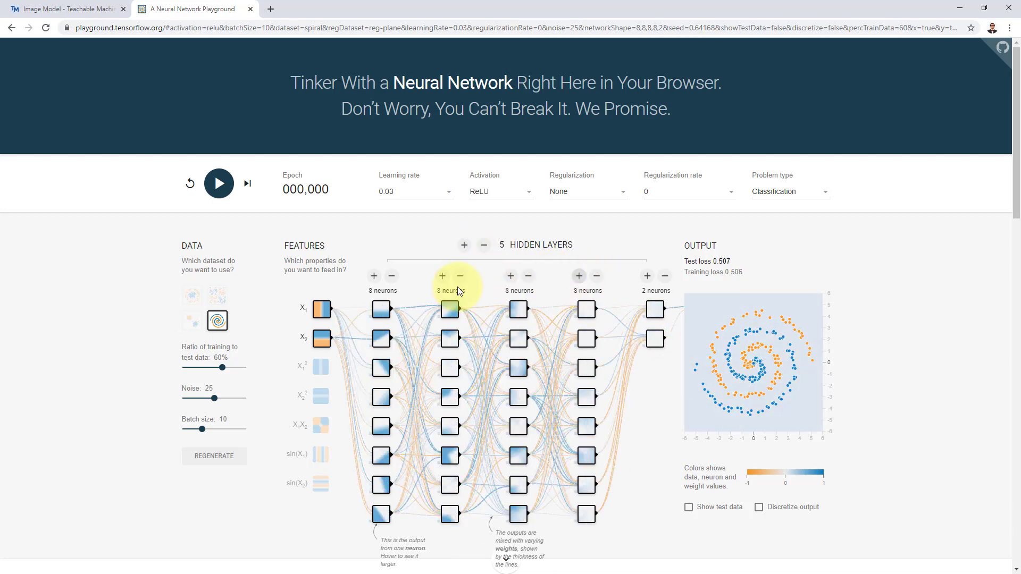
Train the five-layer network on the spiral dataset and pause it at about epoch 380.
{"action": "left_click", "coordinate": [215, 181]}
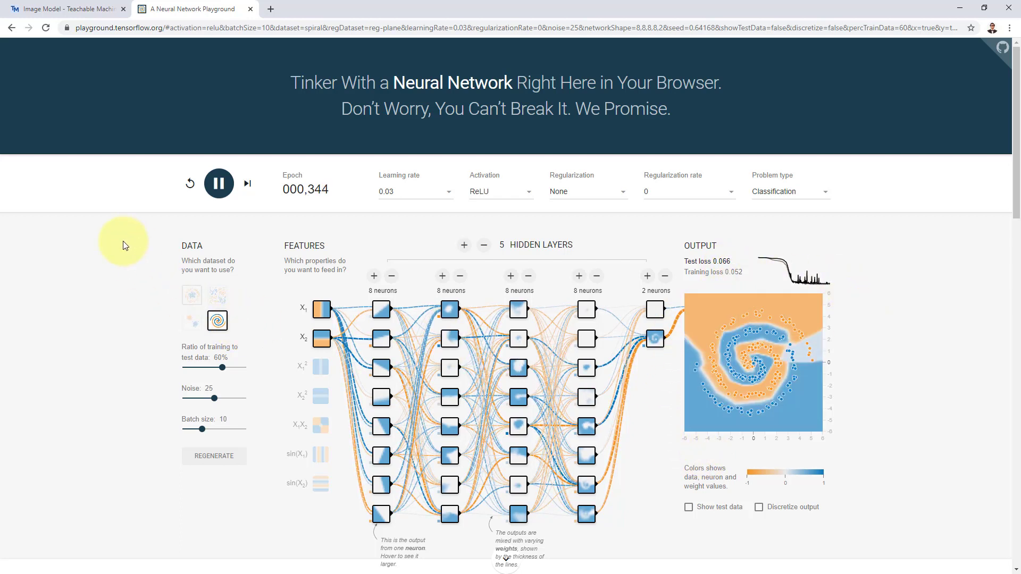
{"action": "left_click", "coordinate": [223, 189]}
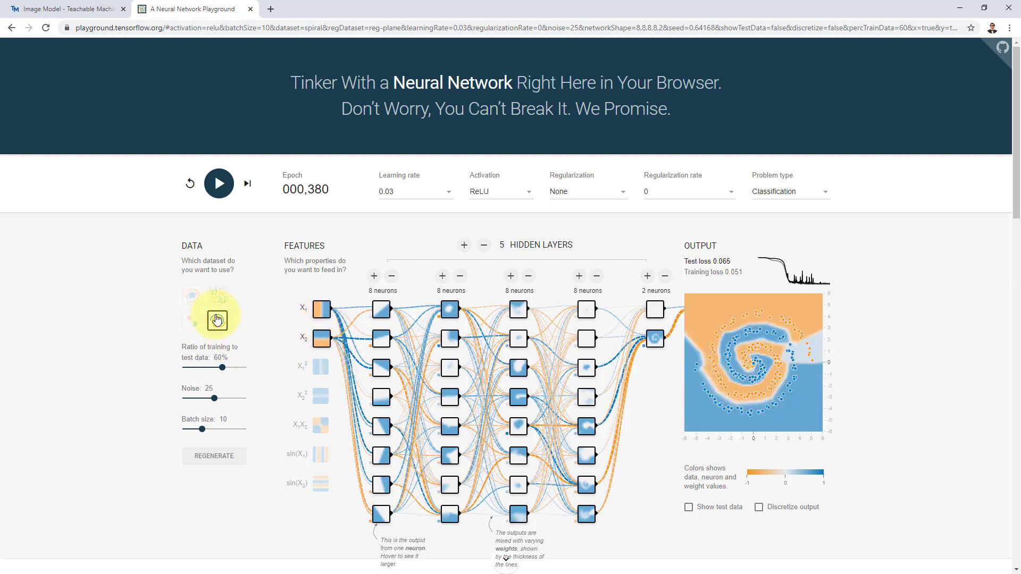
Add X1², X2², X1X2, sin(X1) and sin(X2) as input features and train the five-layer network on the spiral dataset.
{"action": "left_click", "coordinate": [321, 381]}
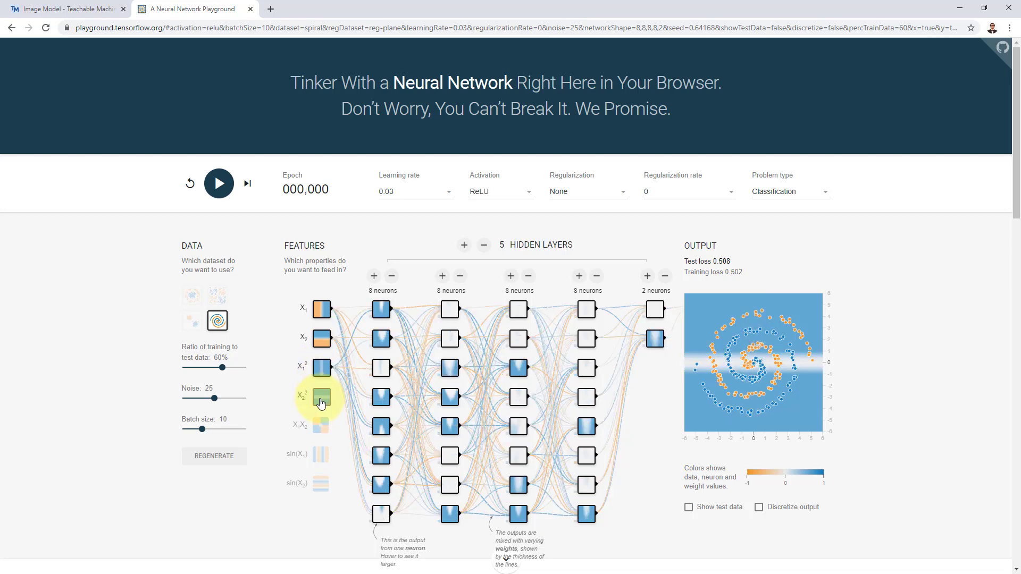
{"action": "left_click", "coordinate": [321, 400]}
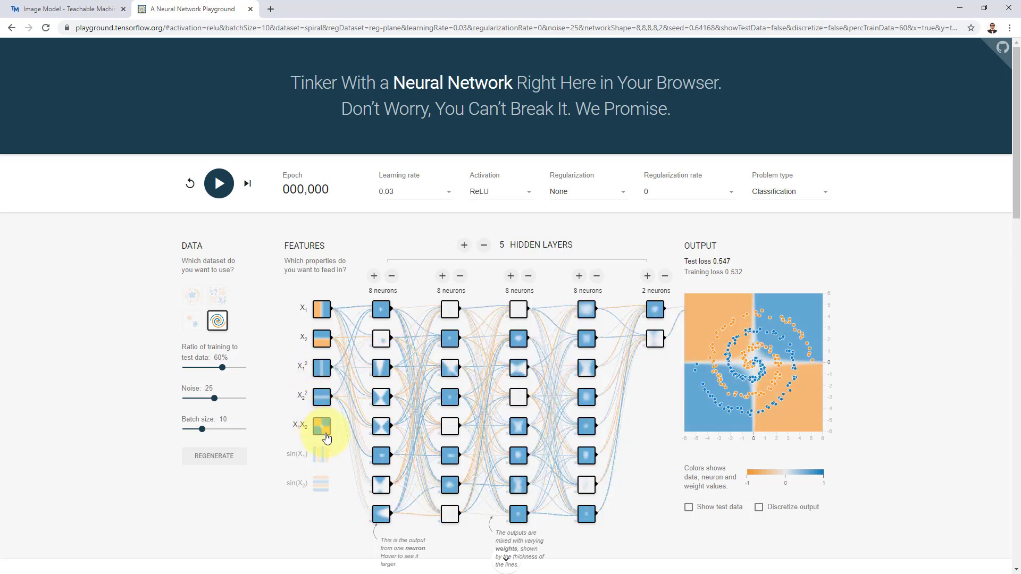
{"action": "left_click", "coordinate": [325, 435]}
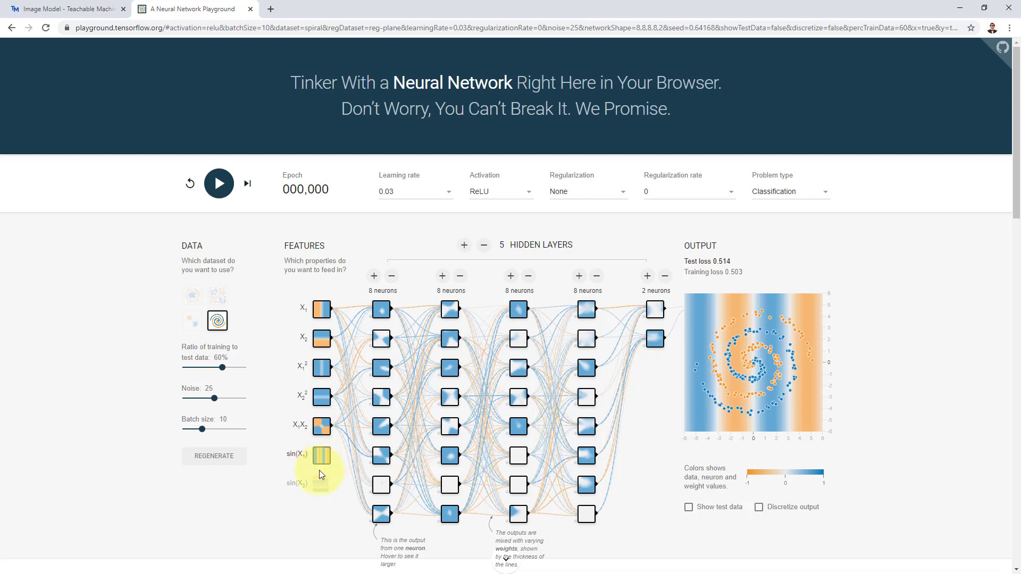
{"action": "left_click", "coordinate": [321, 462]}
{"action": "left_click", "coordinate": [322, 485]}
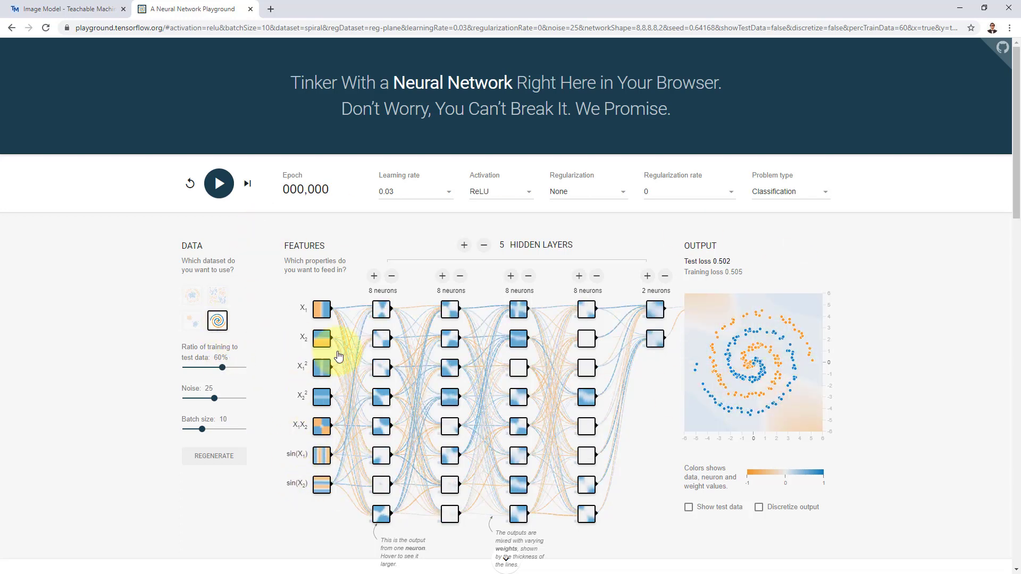
{"action": "left_click", "coordinate": [218, 184]}
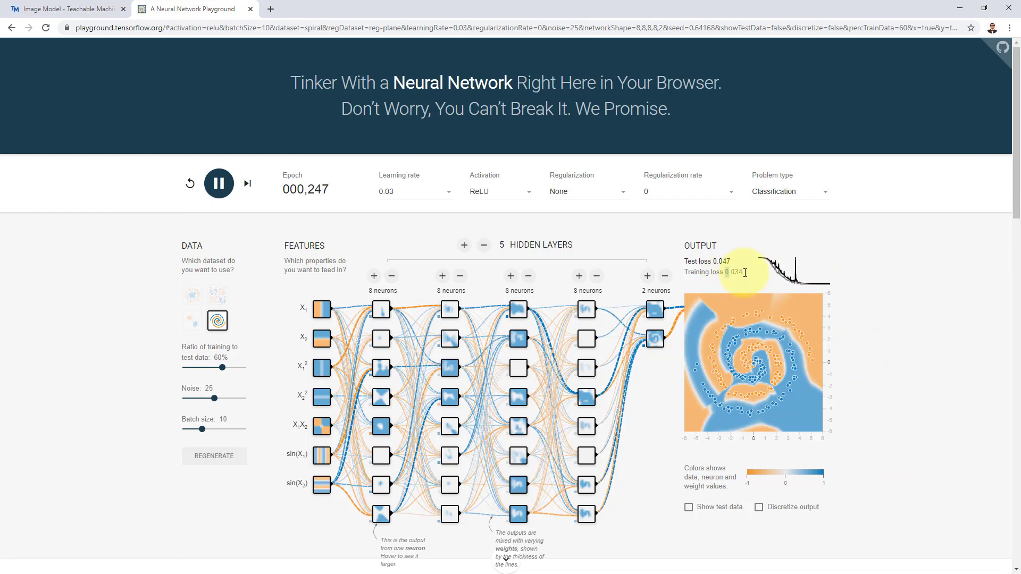
{"action": "left_click", "coordinate": [912, 333]}
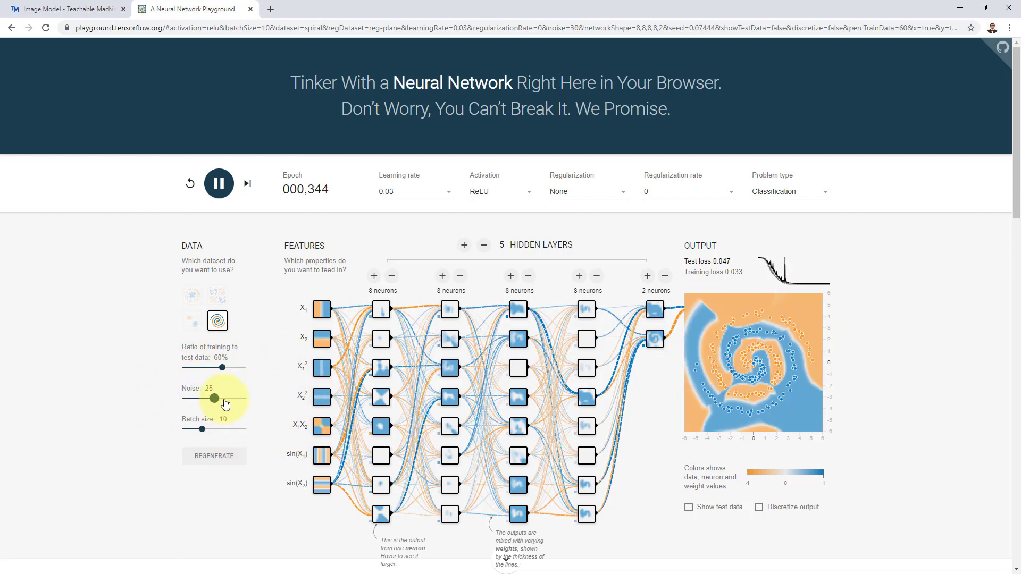
Raise the spiral dataset's noise to 50 and train the network again past epoch 400, keeping the ReLU activation.
{"action": "left_click_drag", "start_coordinate": [226, 404], "coordinate": [253, 407]}
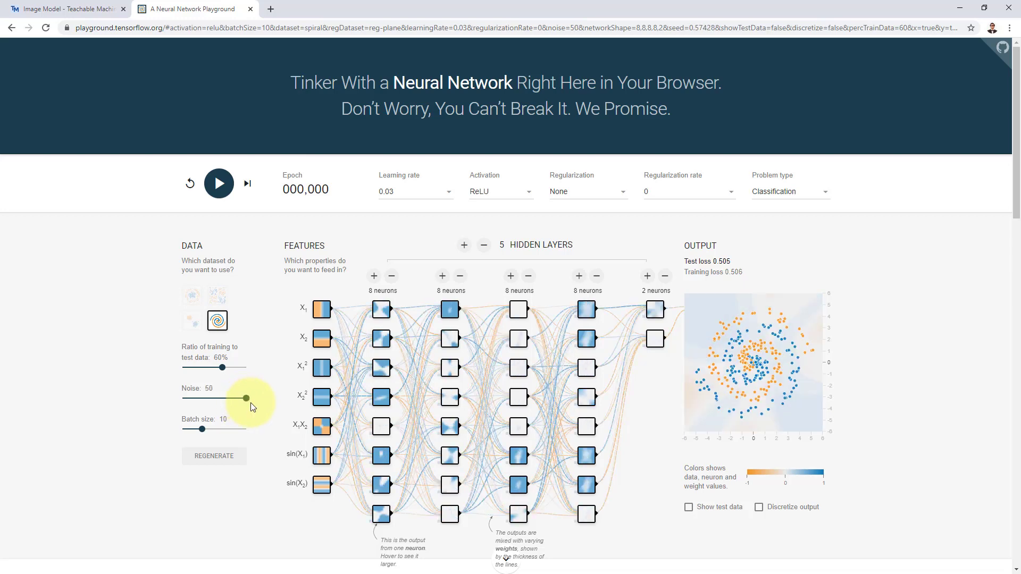
{"action": "left_click", "coordinate": [219, 195]}
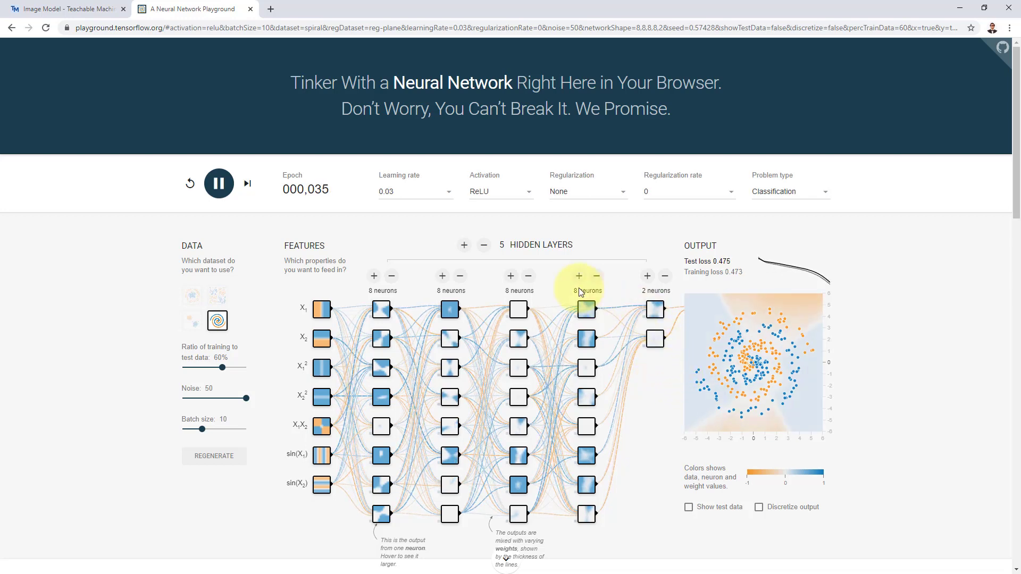
{"action": "left_click", "coordinate": [490, 193]}
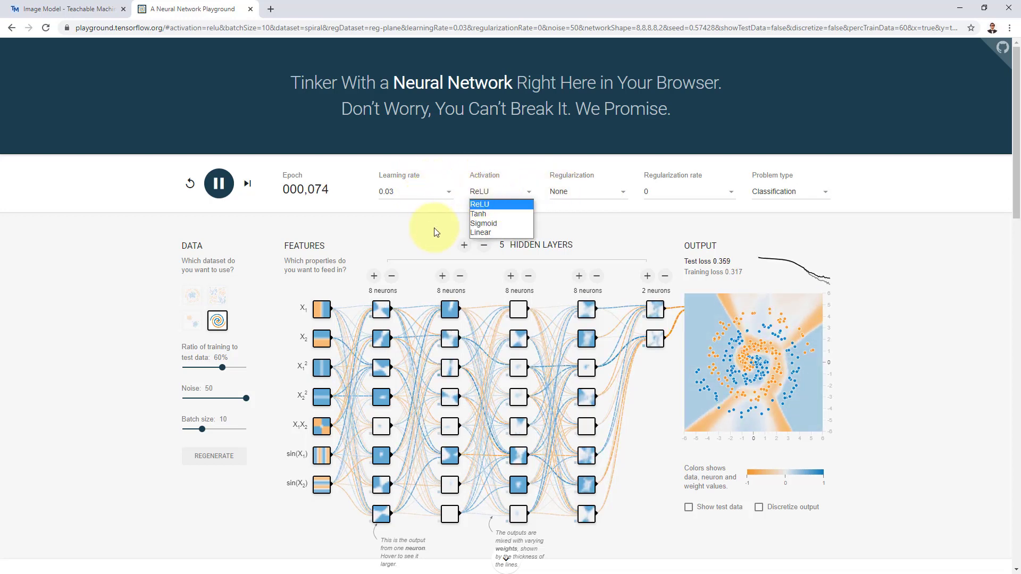
{"action": "left_click", "coordinate": [665, 218]}
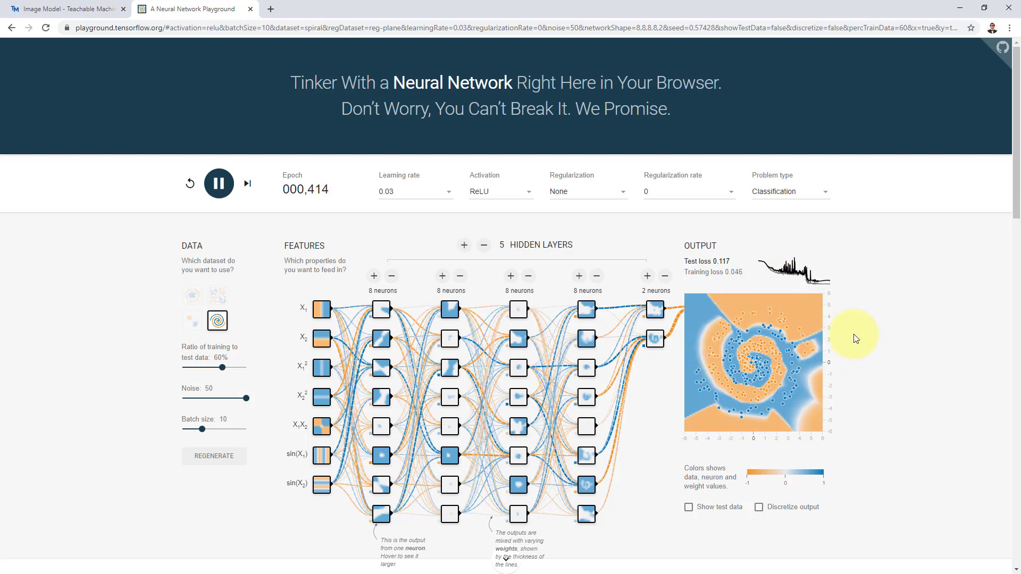
Switch from the browser to the slideshow and advance from the mini challenge through its solution to the Export, Save and Deploy the Model slide.
{"action": "left_click", "coordinate": [968, 8]}
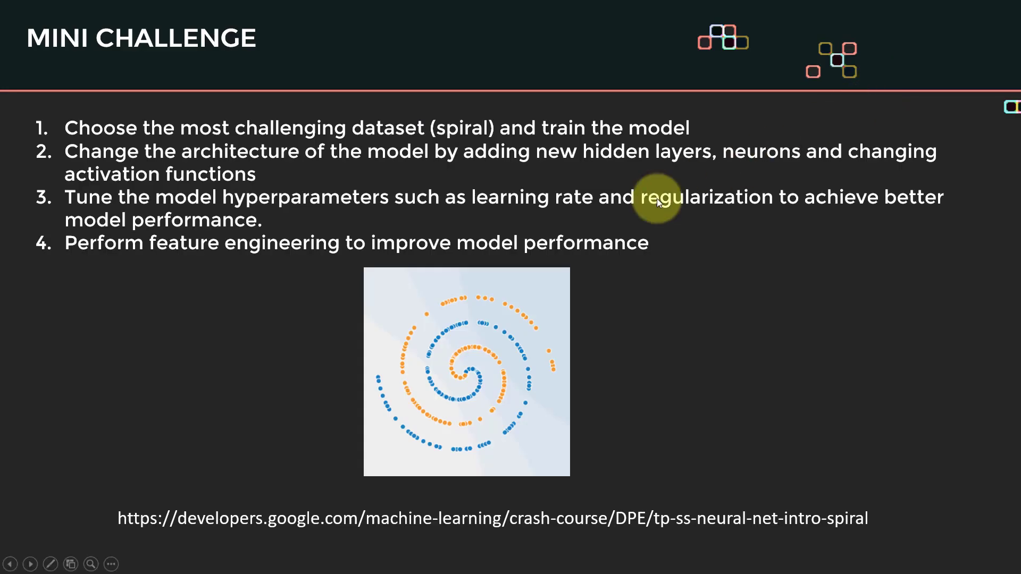
{"action": "left_click", "coordinate": [173, 359]}
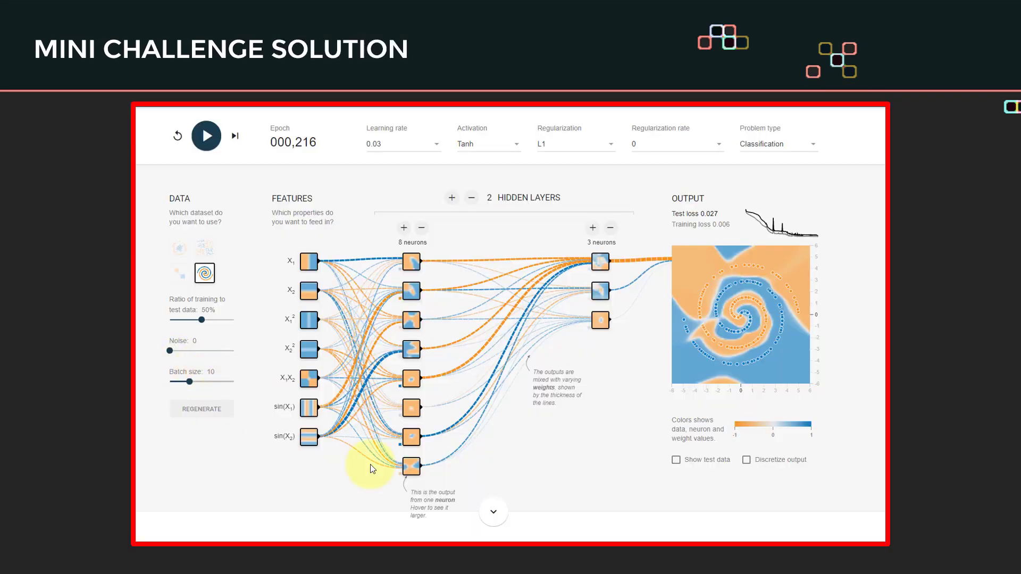
{"action": "left_click", "coordinate": [391, 277]}
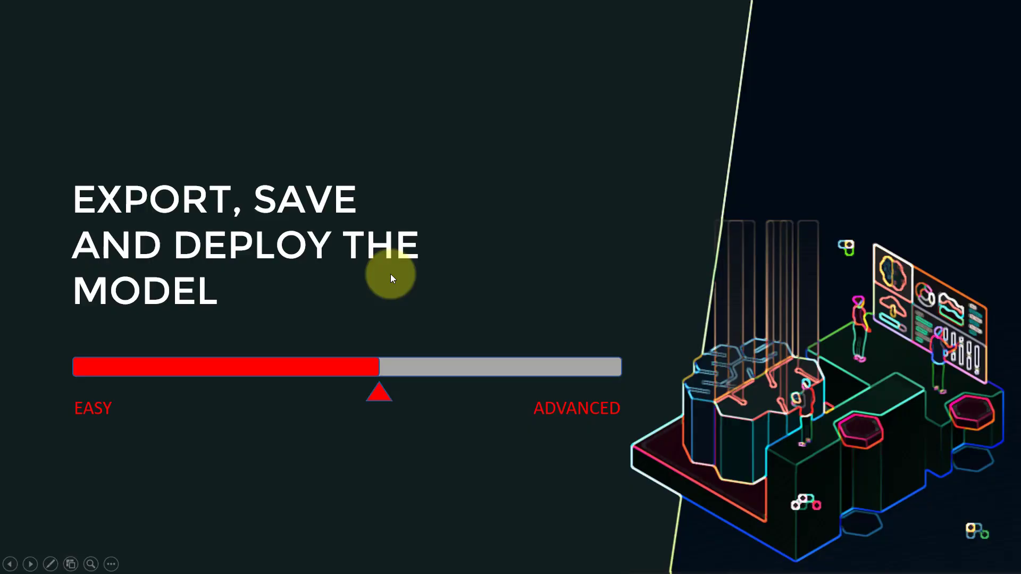